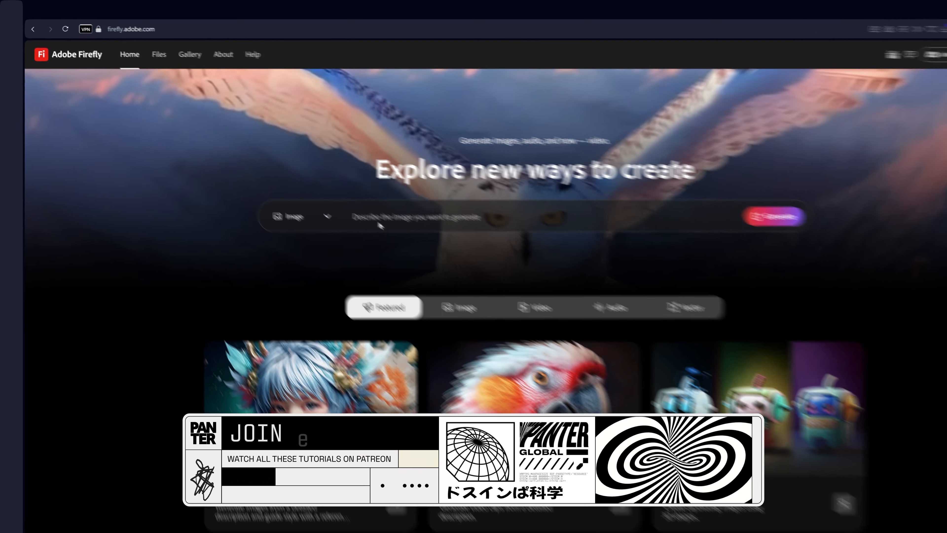
Choose image generation on the Firefly home page and open the text-to-image workspace
{"action": "left_click", "coordinate": [280, 196]}
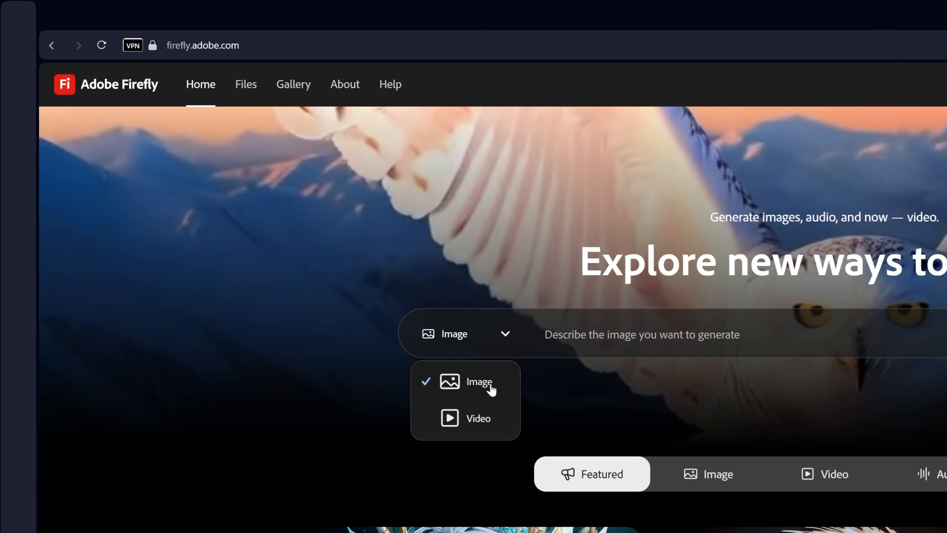
{"action": "left_click", "coordinate": [492, 388]}
{"action": "left_click", "coordinate": [548, 342]}
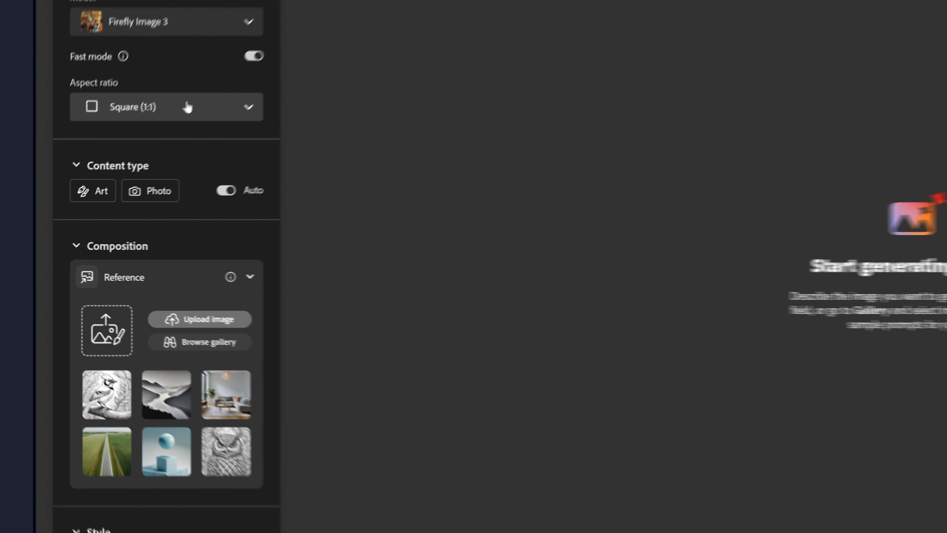
Set the image aspect ratio to Widescreen (16:9) and the content type to Photo
{"action": "left_click", "coordinate": [105, 165]}
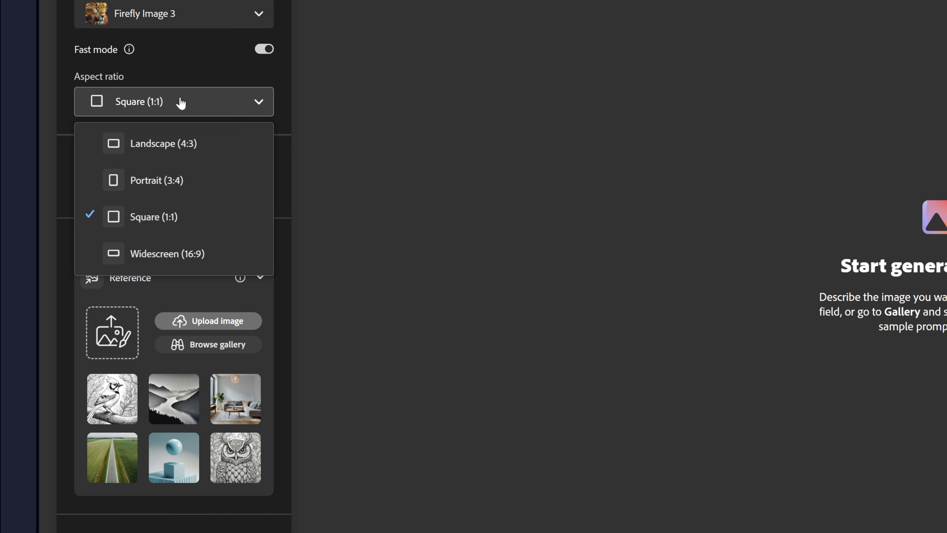
{"action": "left_click", "coordinate": [194, 257]}
{"action": "left_click", "coordinate": [169, 190]}
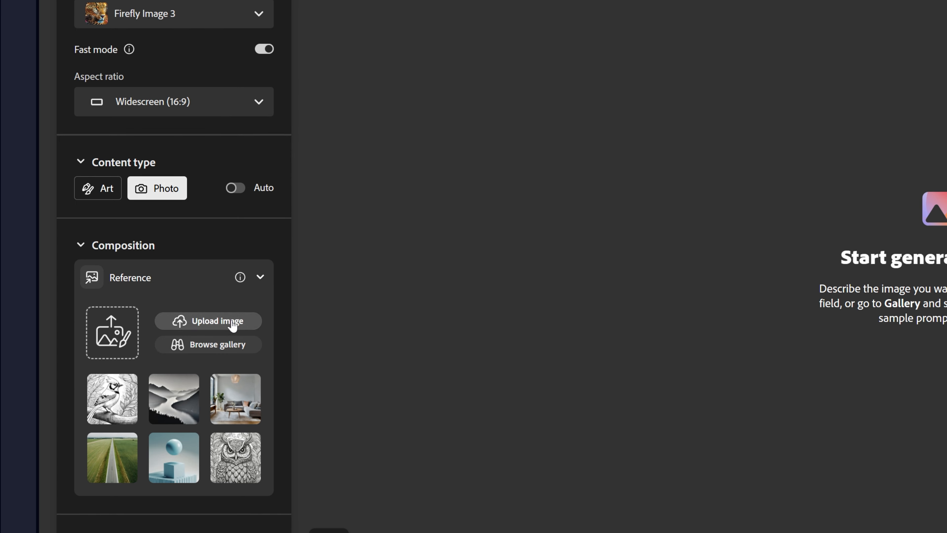
Upload the "panter" lettering image as the composition reference and accept the image rights notice
{"action": "left_click", "coordinate": [220, 320]}
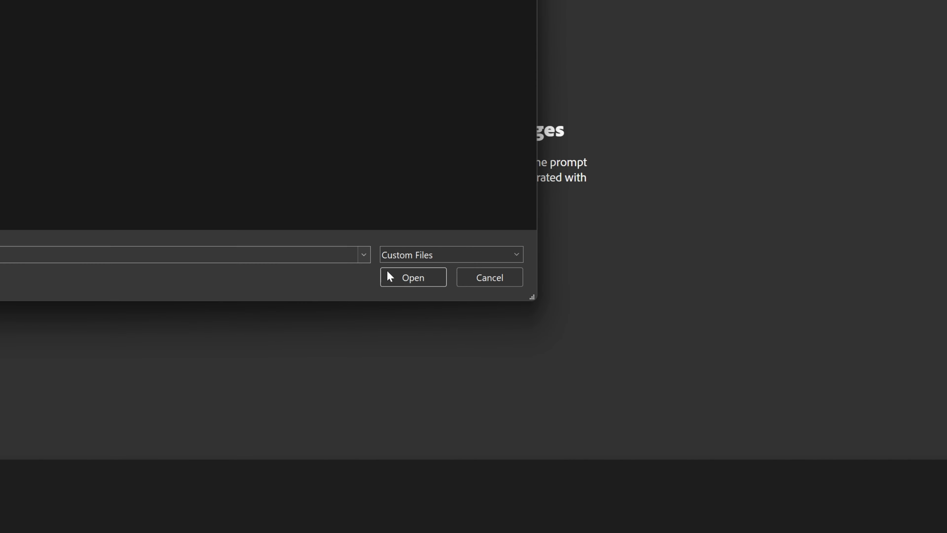
{"action": "left_click", "coordinate": [413, 277]}
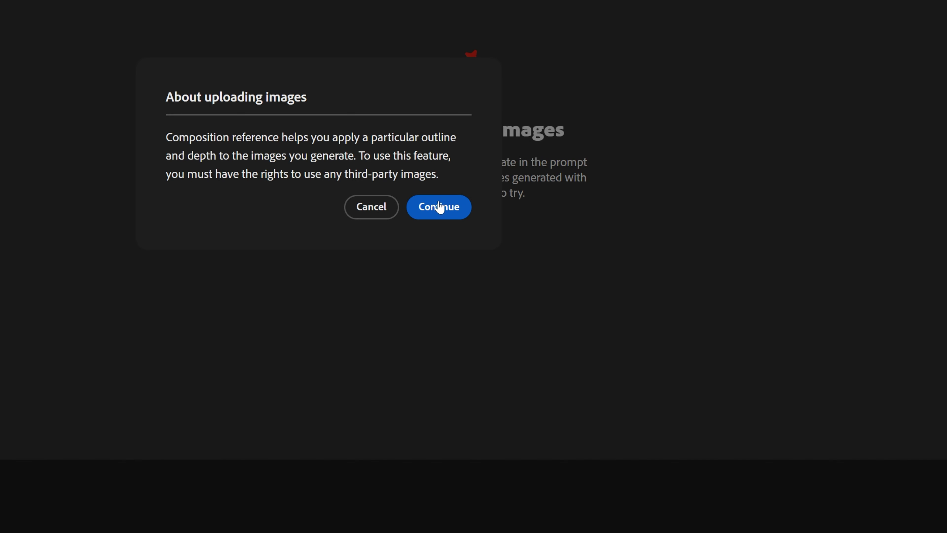
{"action": "left_click", "coordinate": [438, 207]}
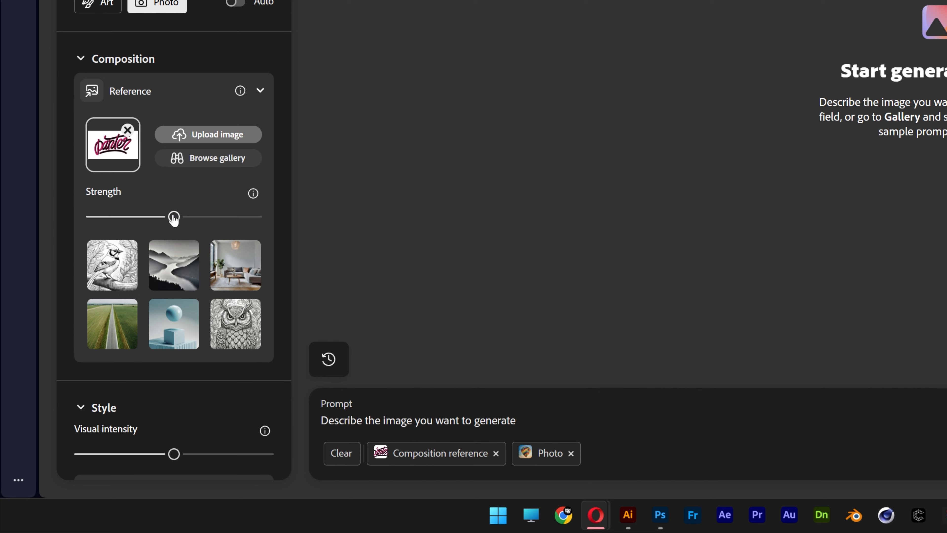
Apply the Hyper realistic effect and set the lighting to Studio light
{"action": "scroll", "coordinate": [244, 224], "scroll_direction": "down", "scroll_amount": 10}
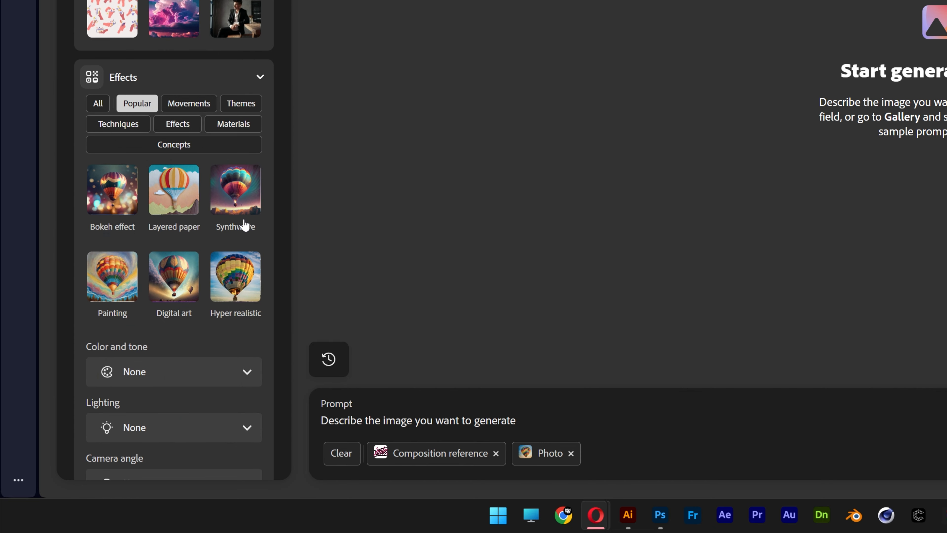
{"action": "left_click", "coordinate": [236, 273]}
{"action": "scroll", "coordinate": [213, 258], "scroll_direction": "down", "scroll_amount": 3}
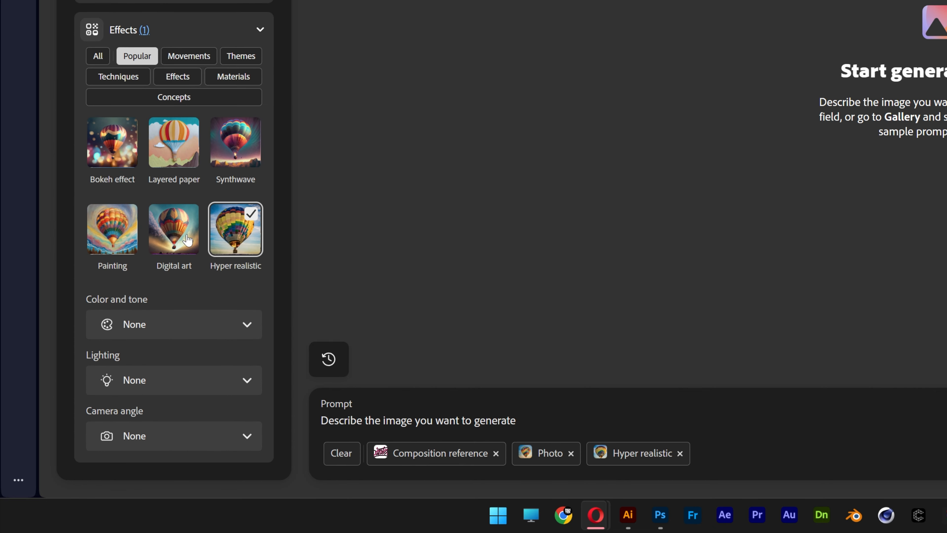
{"action": "left_click", "coordinate": [147, 388]}
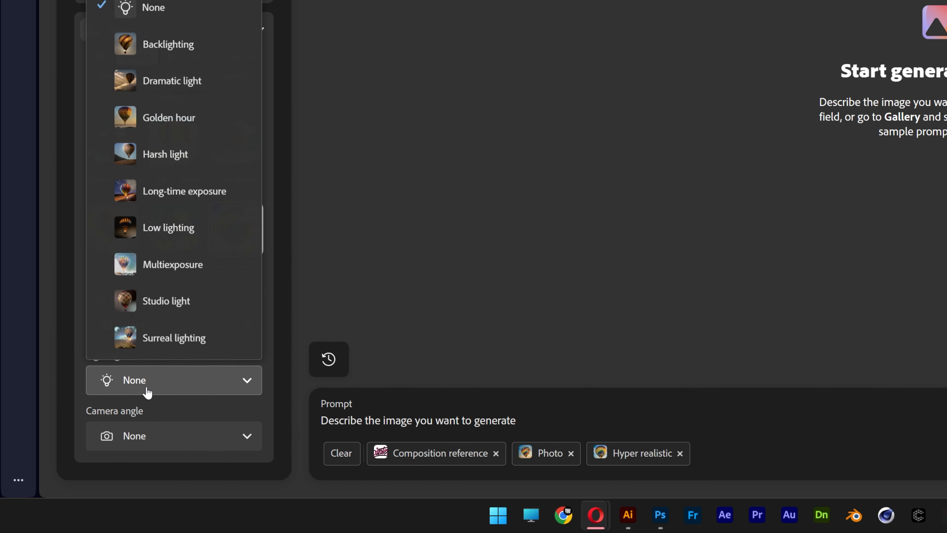
{"action": "left_click", "coordinate": [187, 309]}
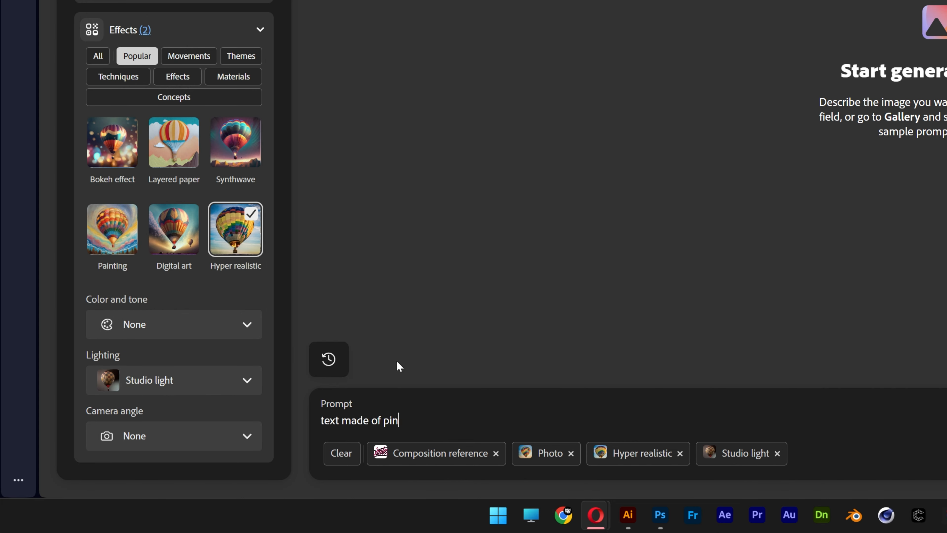
Generate images with the prompt "text made of pink plastic material with hard polished surface, floating, isolated on black background"
{"action": "type", "text": "h hard polished surfac"}
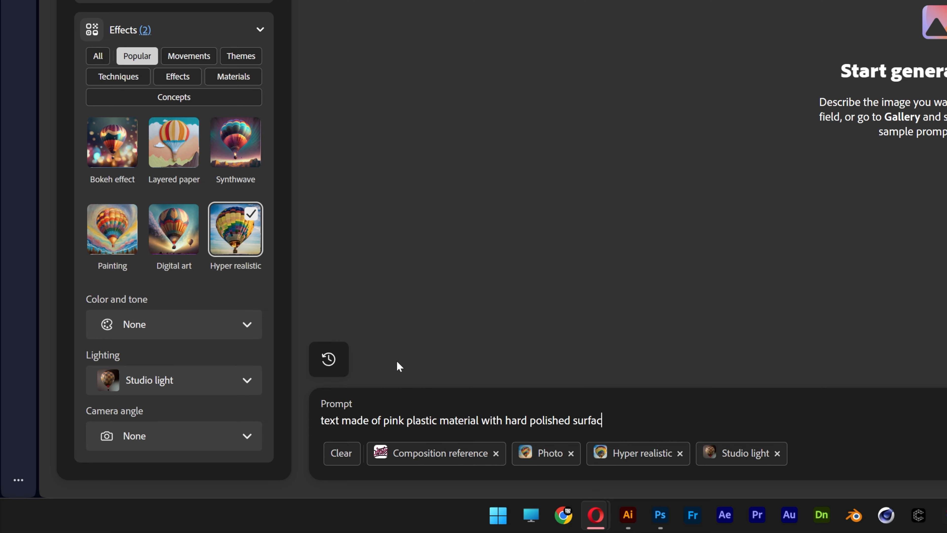
{"action": "type", "text": "e, floating, isolated on black background"}
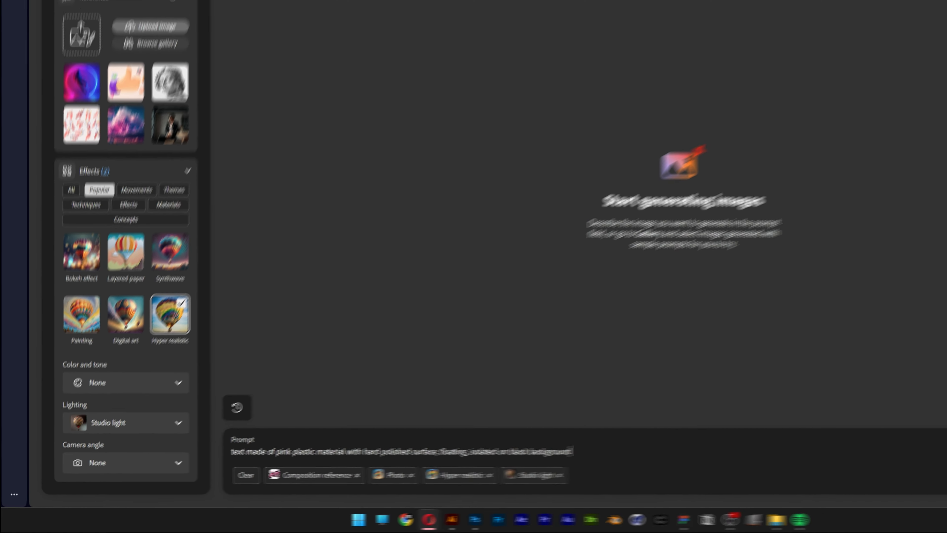
{"action": "left_click", "coordinate": [912, 490]}
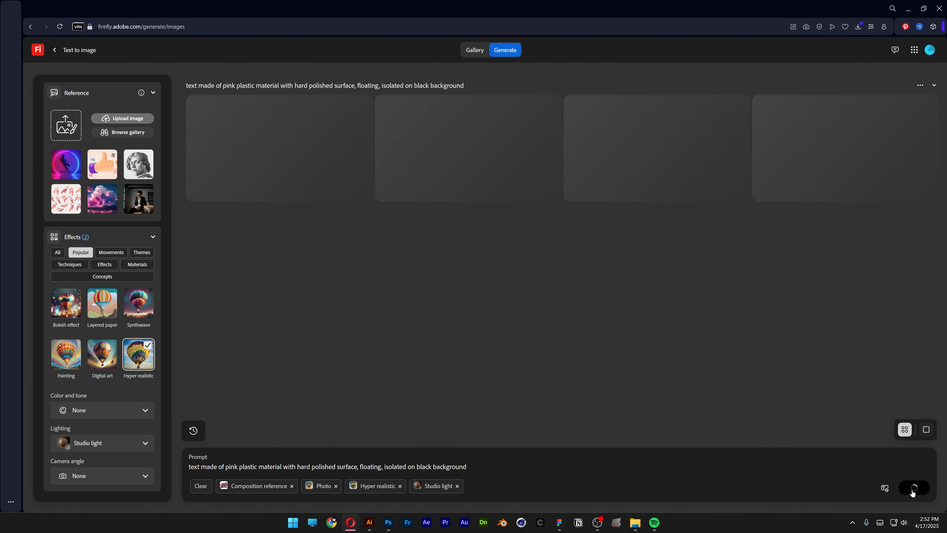
Generate more images with the same prompt, previewing a result at full size before and after
{"action": "left_click", "coordinate": [332, 143]}
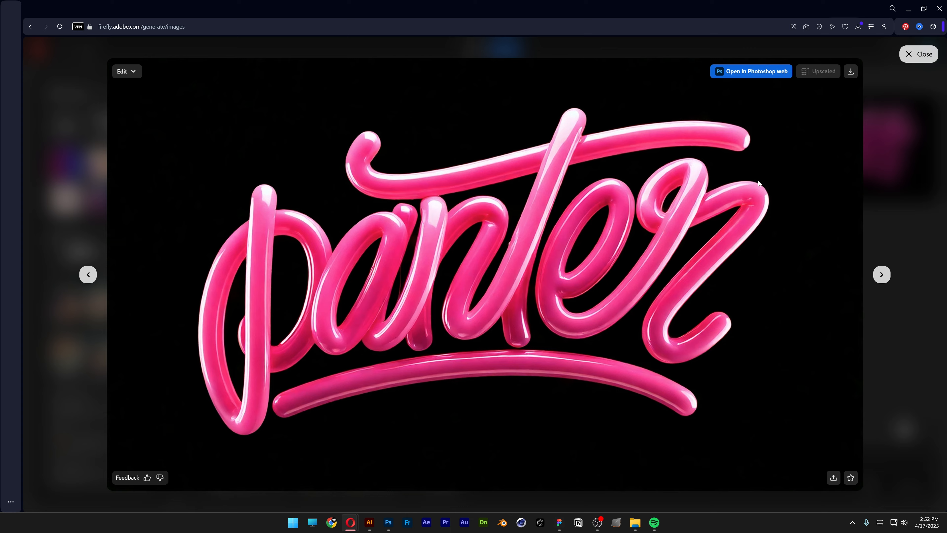
{"action": "left_click", "coordinate": [918, 54]}
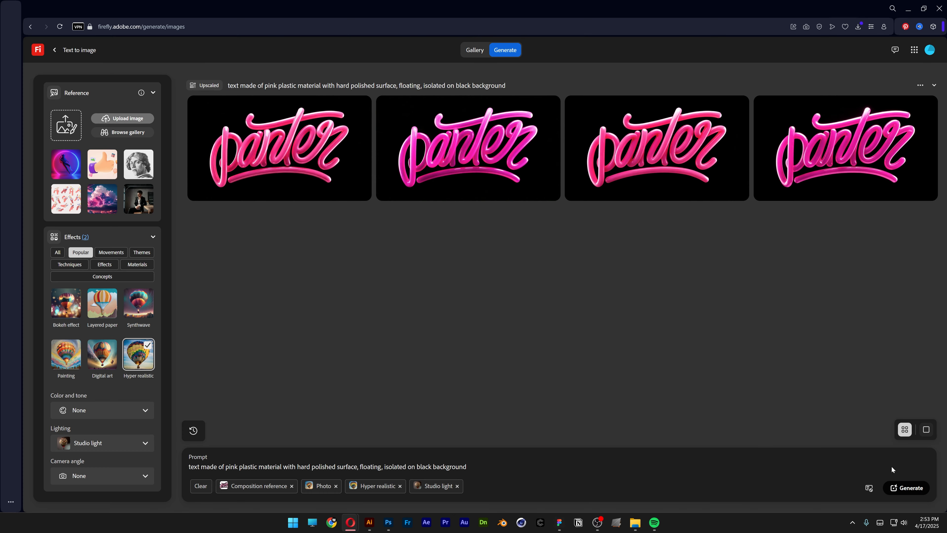
{"action": "left_click", "coordinate": [904, 488]}
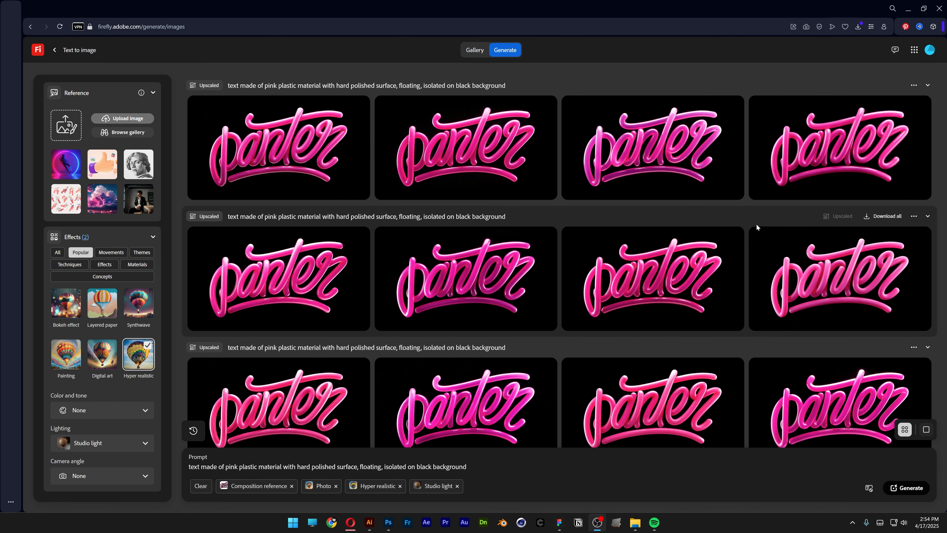
{"action": "left_click", "coordinate": [293, 149]}
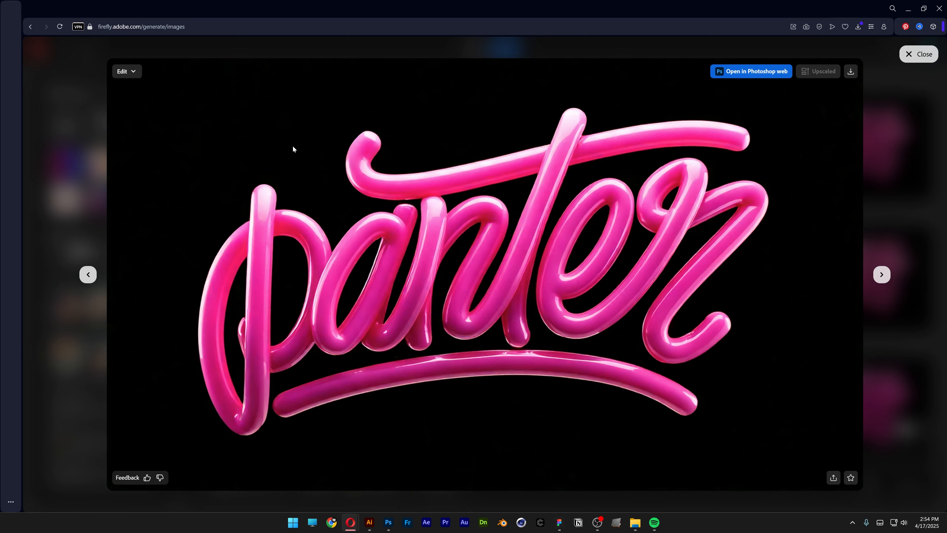
{"action": "left_click", "coordinate": [919, 54]}
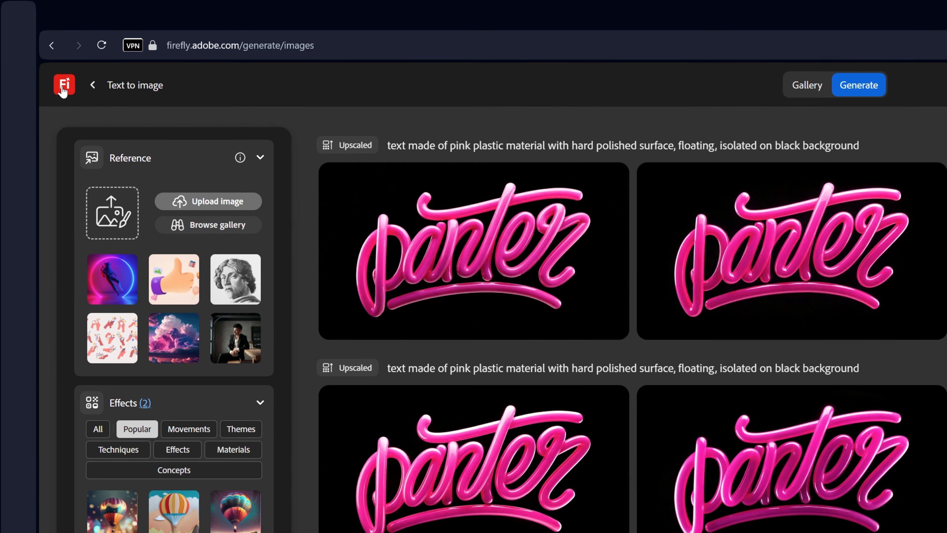
Return to the Firefly home page and open the video generation workspace
{"action": "left_click", "coordinate": [64, 92]}
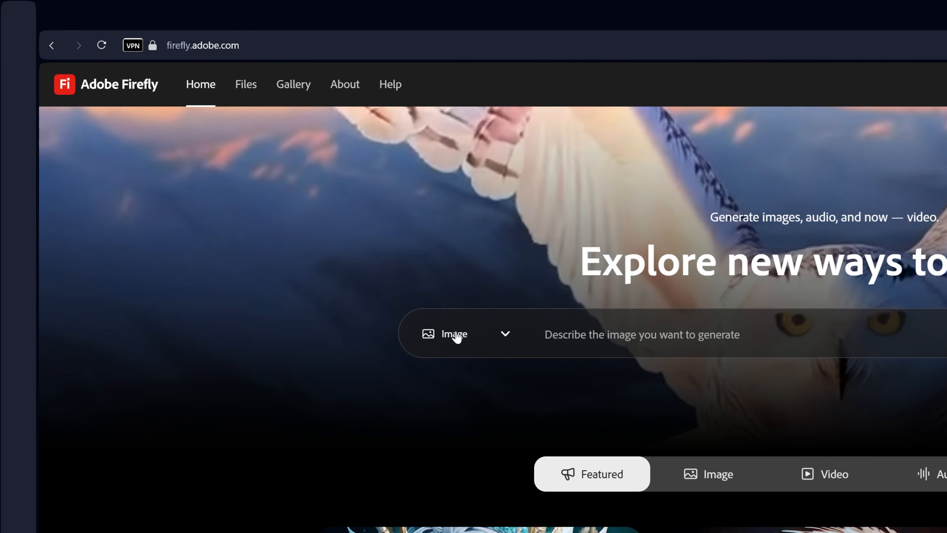
{"action": "left_click", "coordinate": [455, 335]}
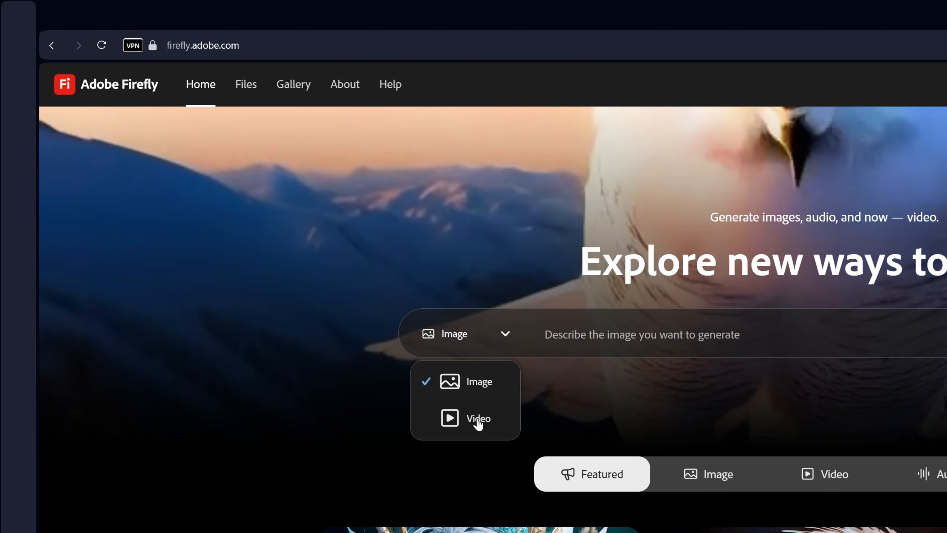
{"action": "left_click", "coordinate": [474, 417]}
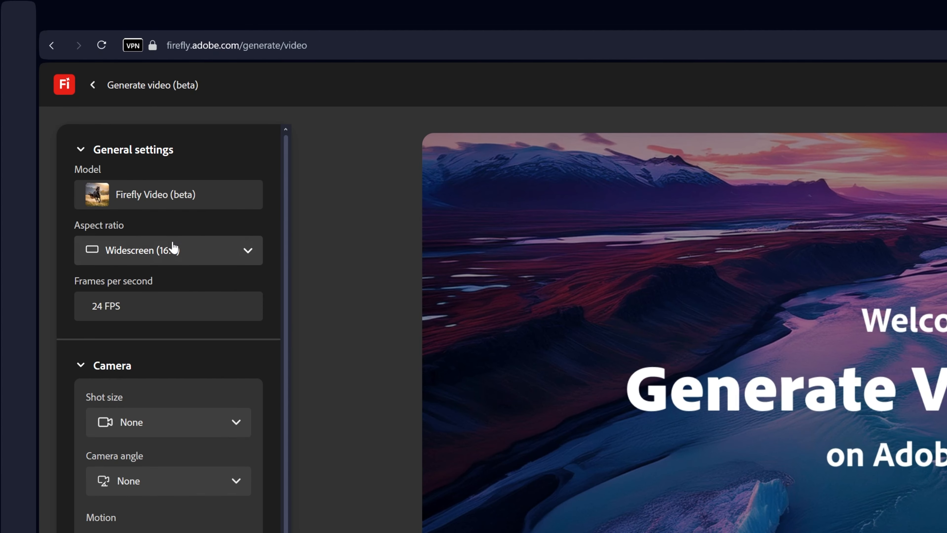
Set the video aspect ratio to Widescreen (16:9) and the camera motion to Static
{"action": "left_click", "coordinate": [170, 251]}
{"action": "left_click", "coordinate": [170, 290]}
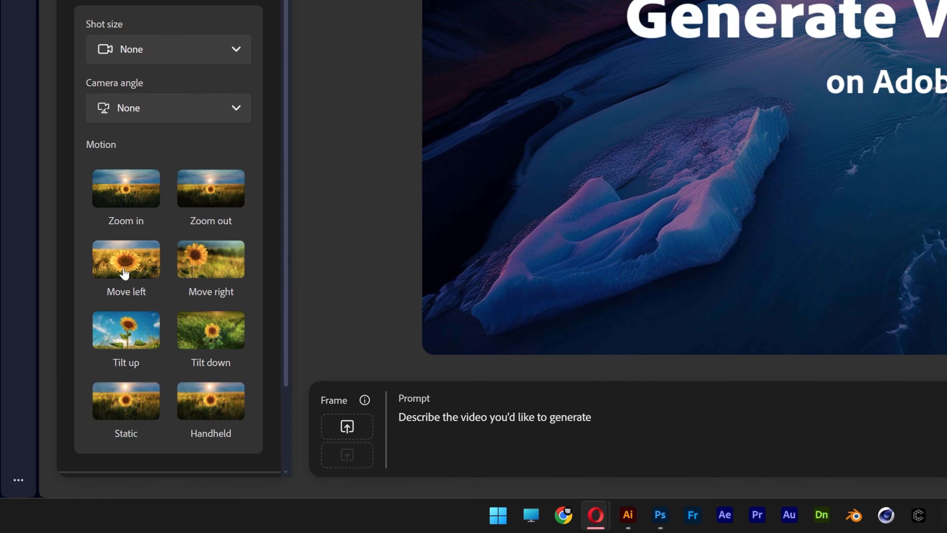
{"action": "left_click", "coordinate": [127, 397]}
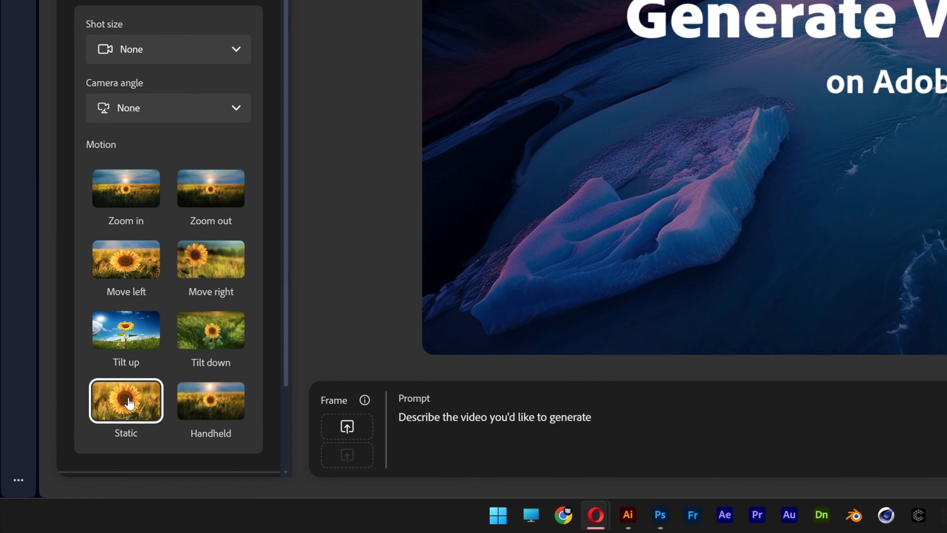
Upload the generated pink "panter" image as the video's first frame and agree to the upload terms
{"action": "left_click", "coordinate": [350, 428]}
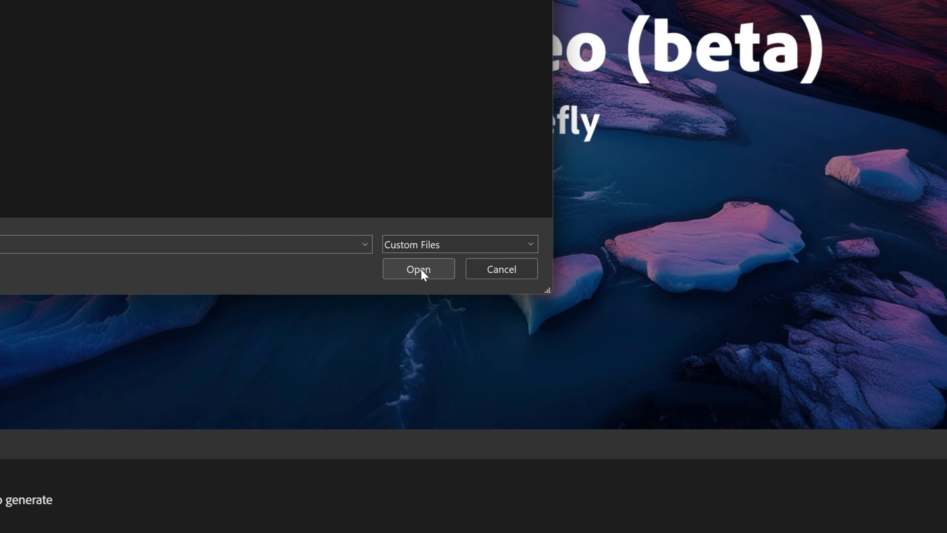
{"action": "left_click", "coordinate": [419, 269]}
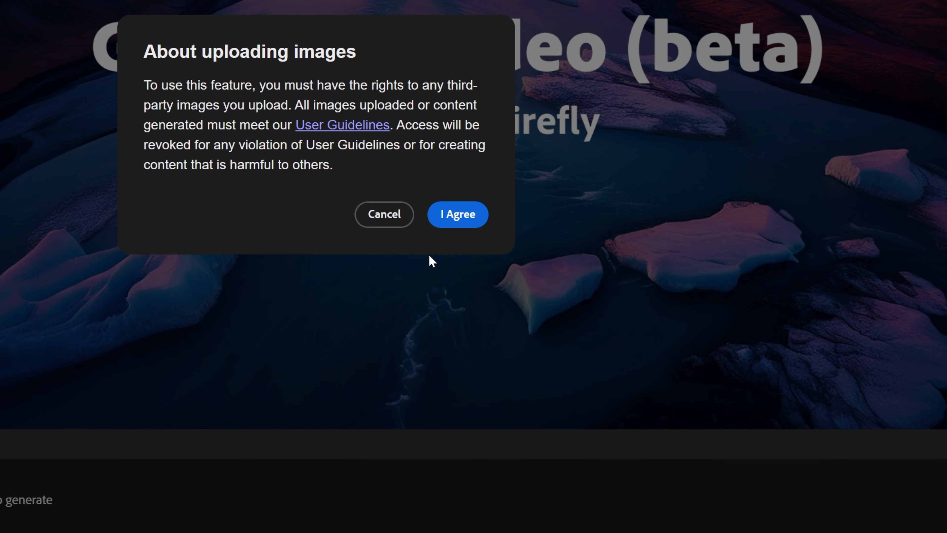
{"action": "left_click", "coordinate": [461, 215]}
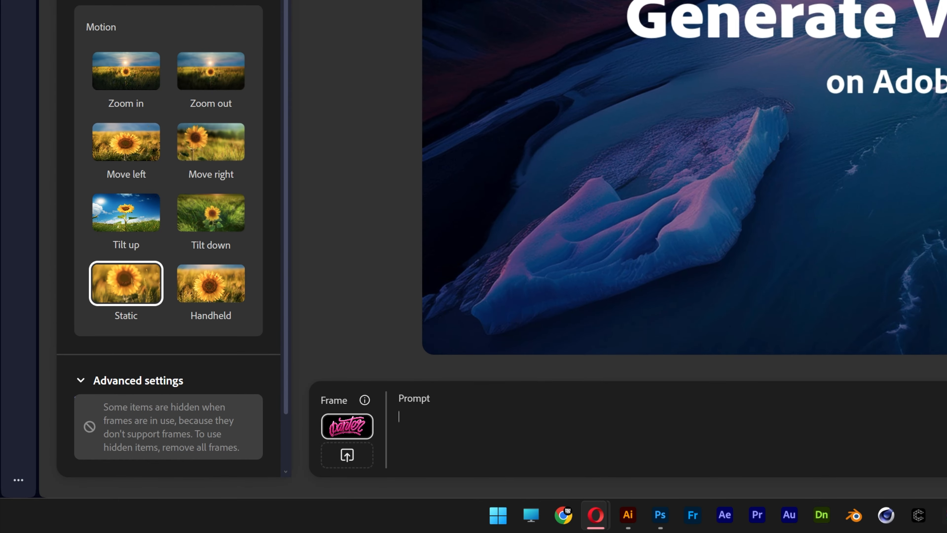
Generate a video with the prompt "text made of pink plastic material isolated on black background, dripping"
{"action": "type", "text": "made of pi"}
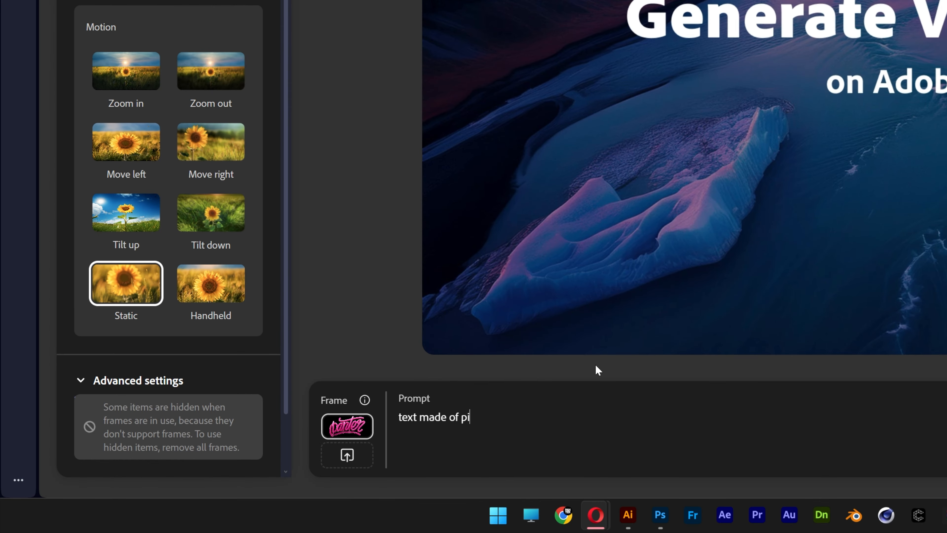
{"action": "type", "text": "nk plastic material isolated on black b"}
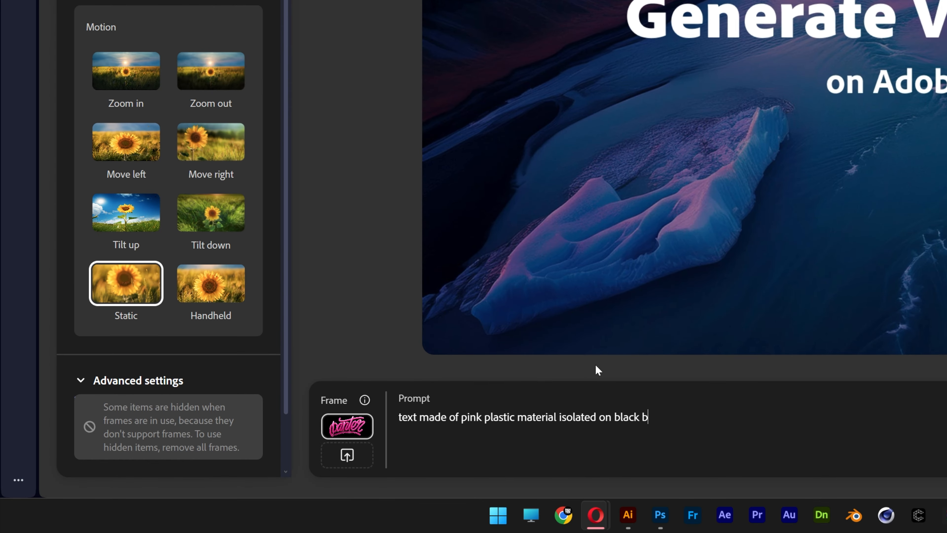
{"action": "type", "text": "ackground, dripping"}
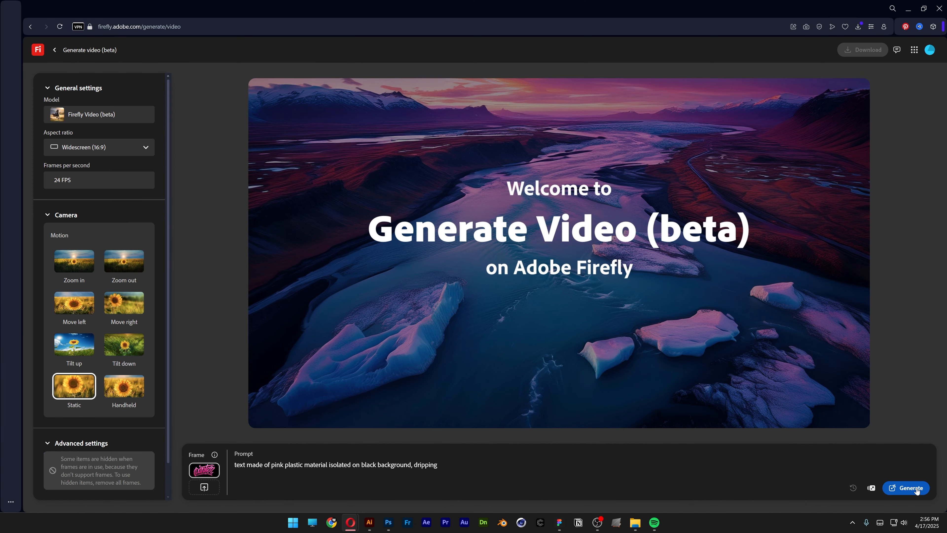
{"action": "left_click", "coordinate": [906, 487]}
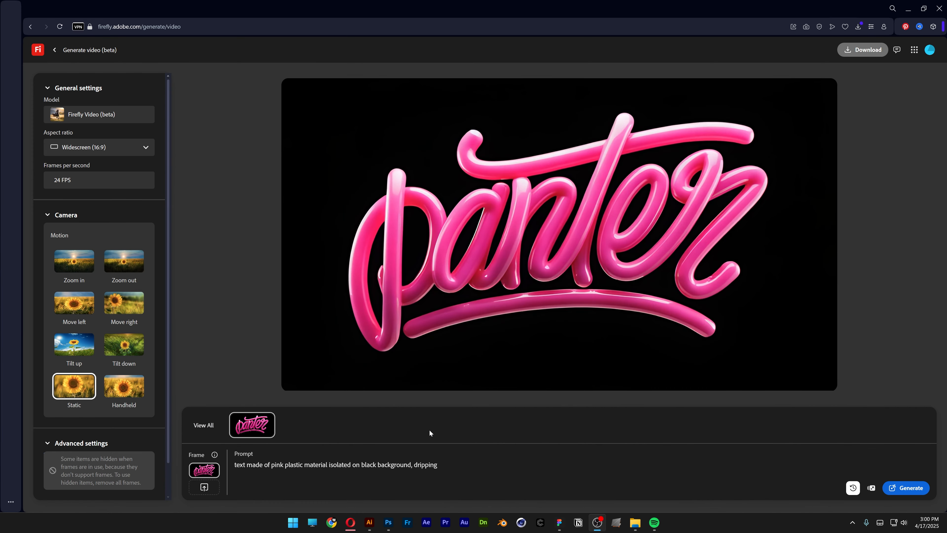
Play the generated dripping video and review the alternative prompt "pink plastic text stays in place meanwhile dripping, black background"
{"action": "left_click", "coordinate": [295, 381]}
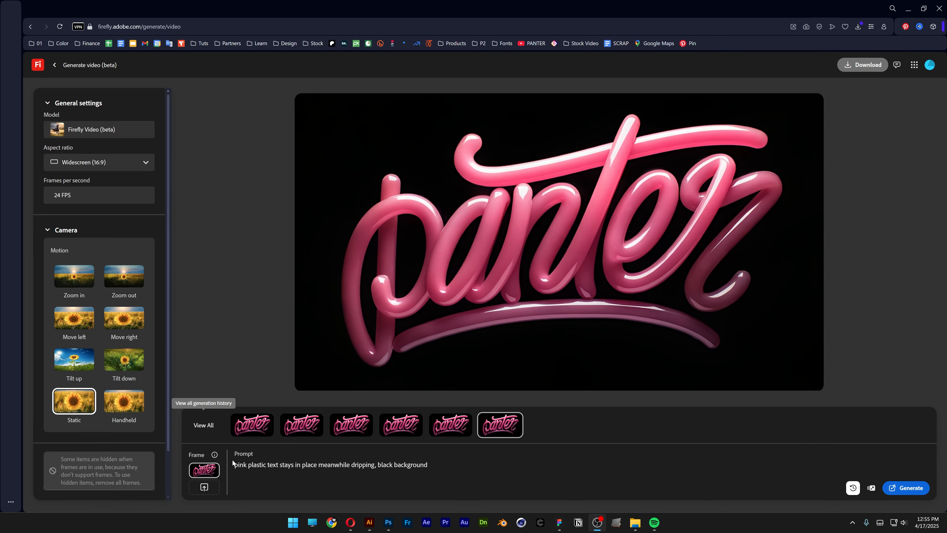
{"action": "left_click_drag", "start_coordinate": [232, 463], "coordinate": [310, 465]}
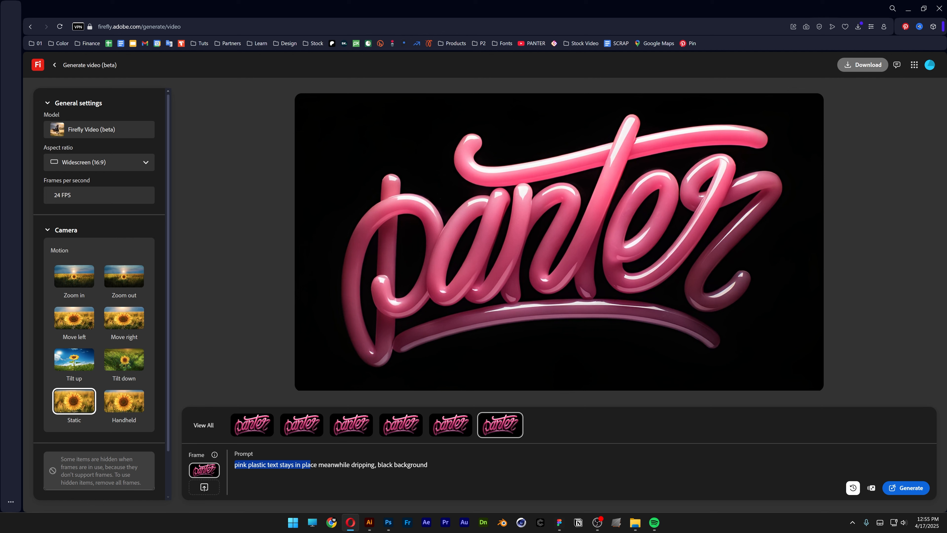
{"action": "left_click", "coordinate": [334, 390]}
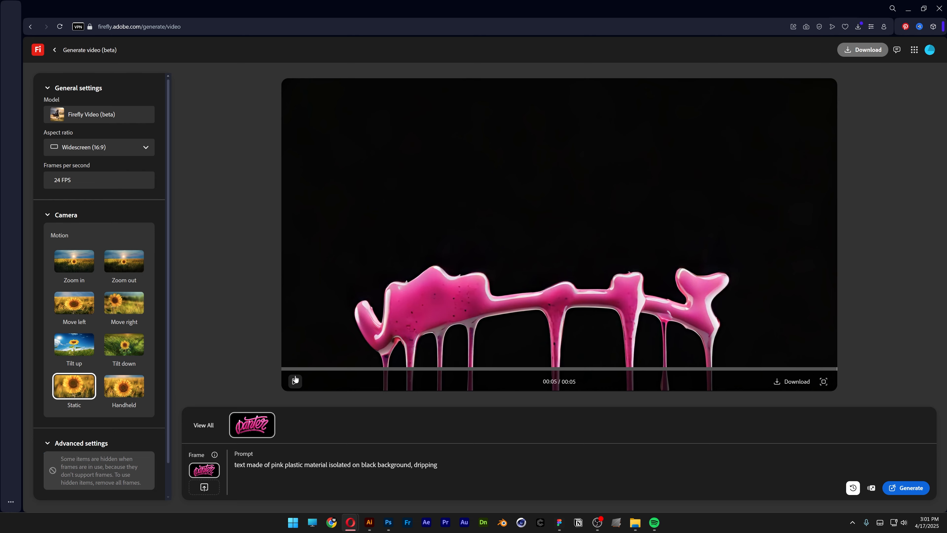
Generate a new video with the prompt "isolated text dripping on black background" and play the result
{"action": "left_click_drag", "start_coordinate": [328, 465], "coordinate": [222, 360]}
{"action": "type", "text": "isola"}
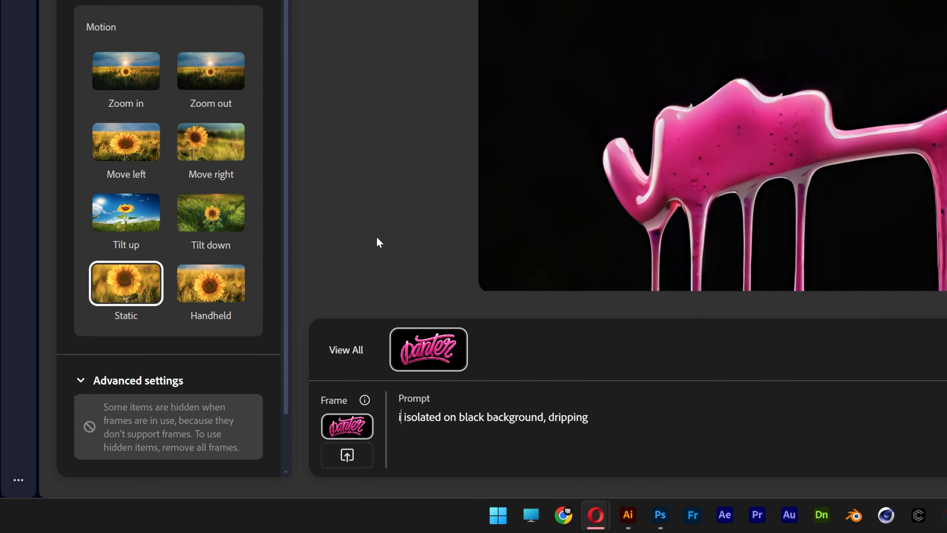
{"action": "type", "text": "ted text dripping"}
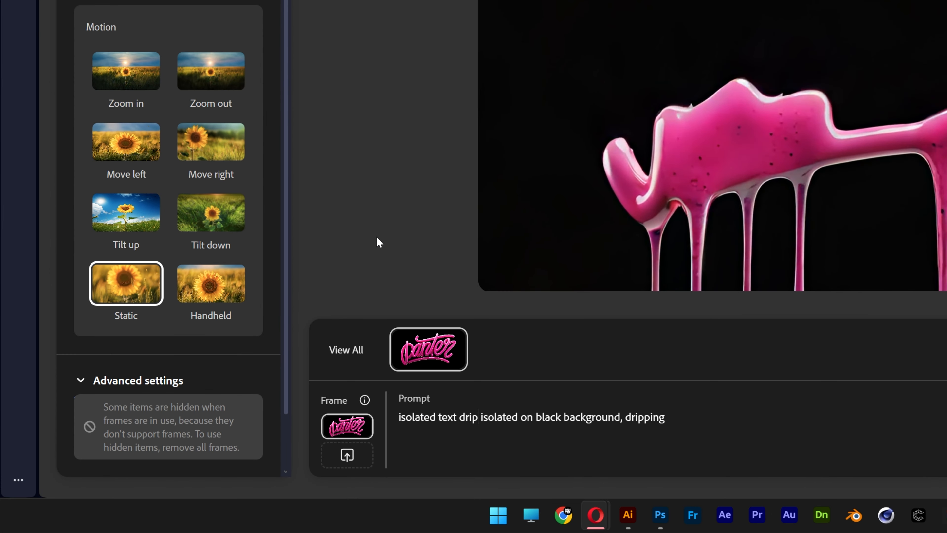
{"action": "key", "text": "BackSpace"}
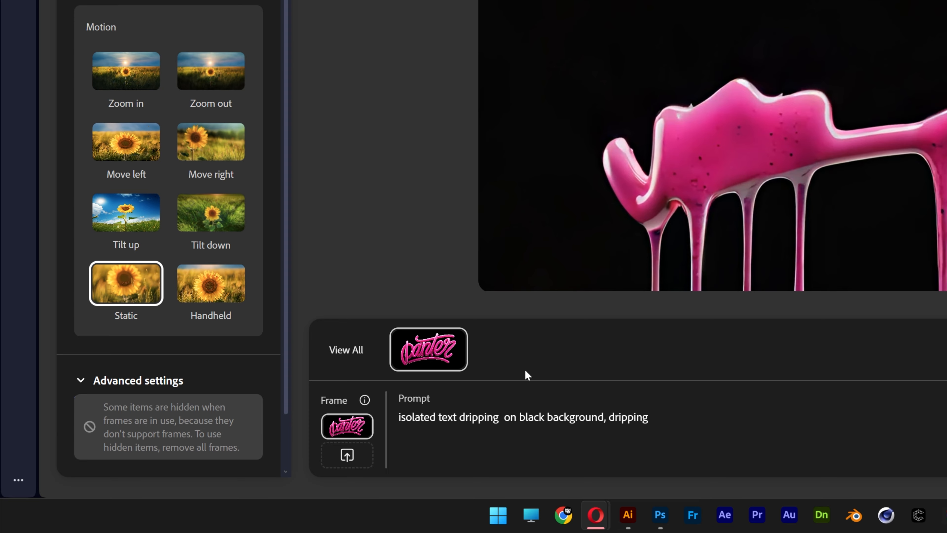
{"action": "key", "text": "BackSpace"}
{"action": "left_click_drag", "start_coordinate": [601, 417], "coordinate": [646, 417]}
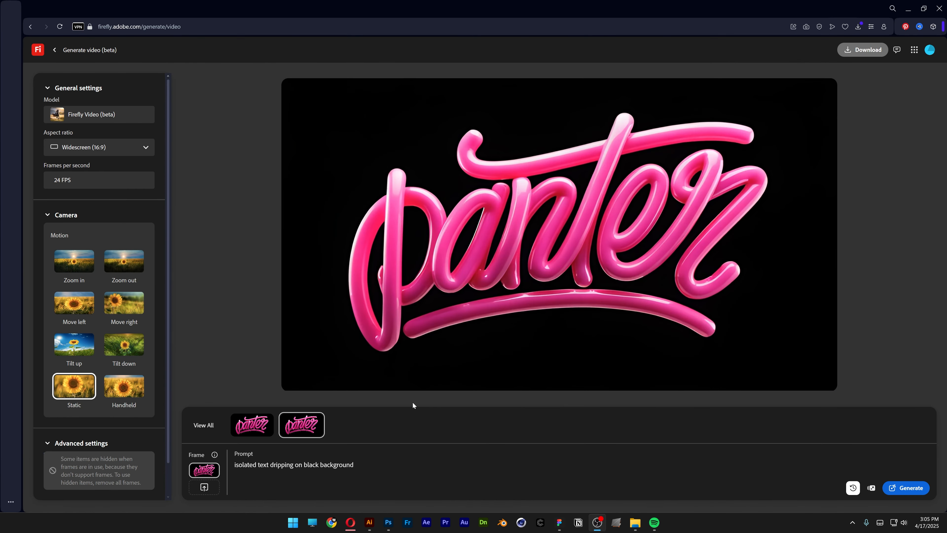
{"action": "mouse_move", "coordinate": [307, 381]}
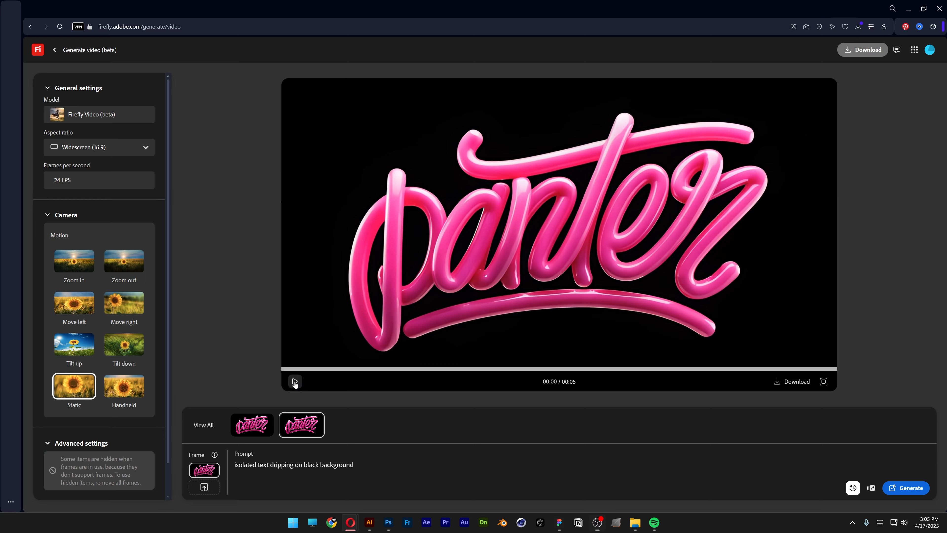
{"action": "left_click", "coordinate": [295, 381]}
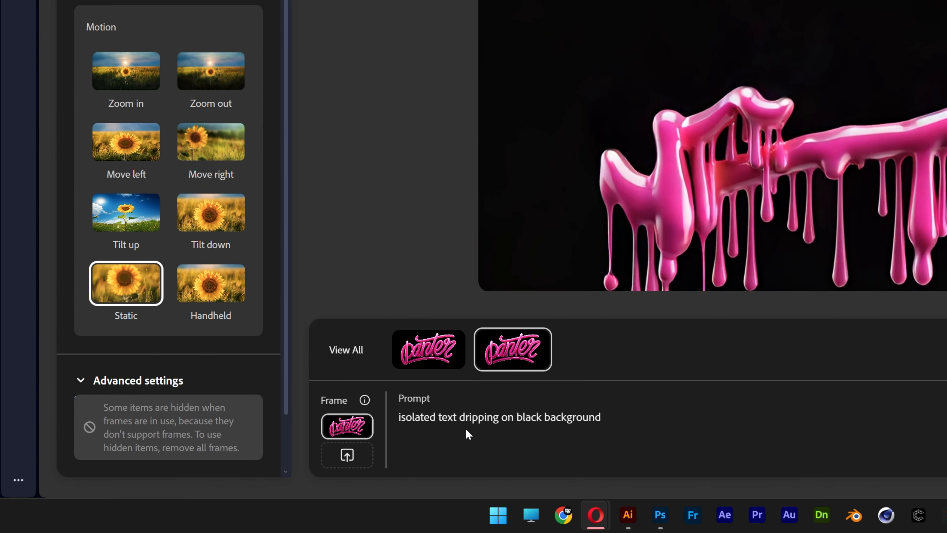
Generate another video with the prompt "text strays on screen, dripping, black background" and play the result
{"action": "left_click_drag", "start_coordinate": [275, 470], "coordinate": [197, 456]}
{"action": "type", "text": "text stra"}
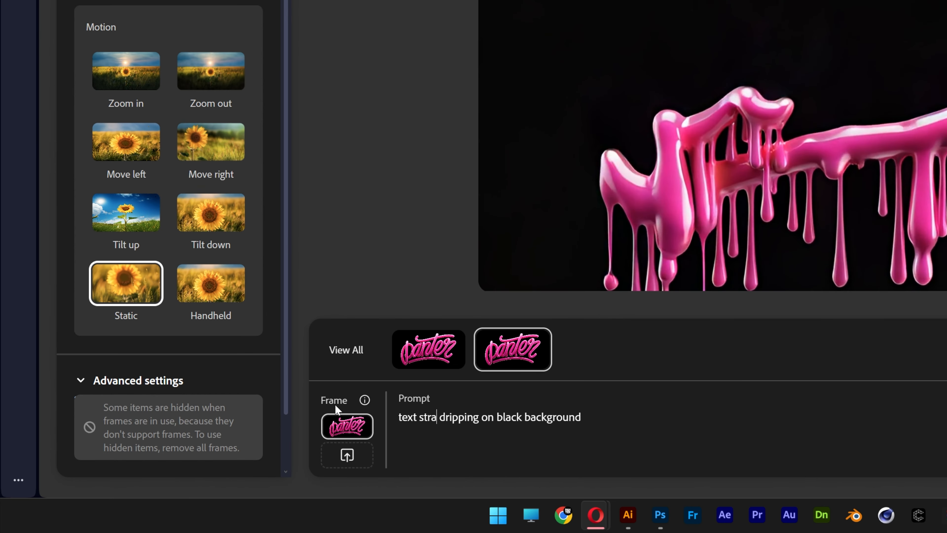
{"action": "type", "text": "ys on screen, dripping"}
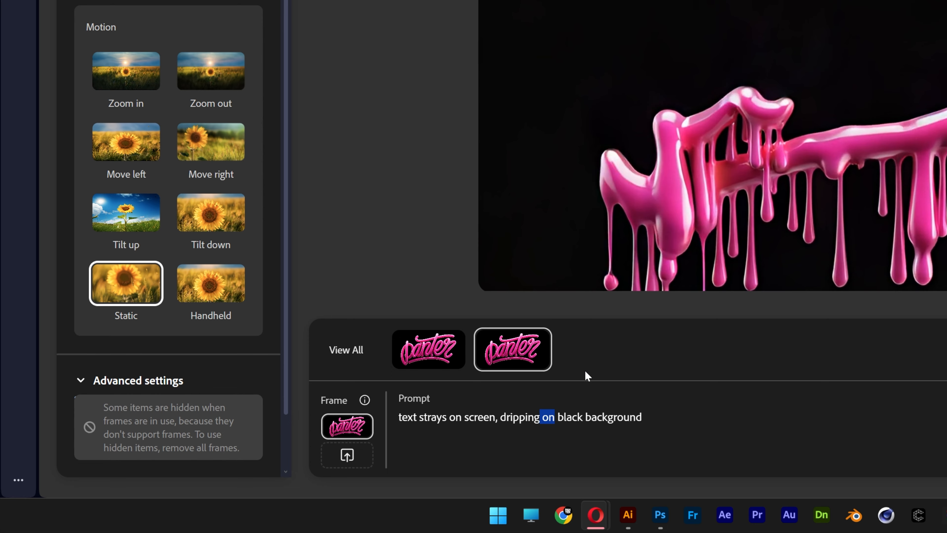
{"action": "type", "text": ","}
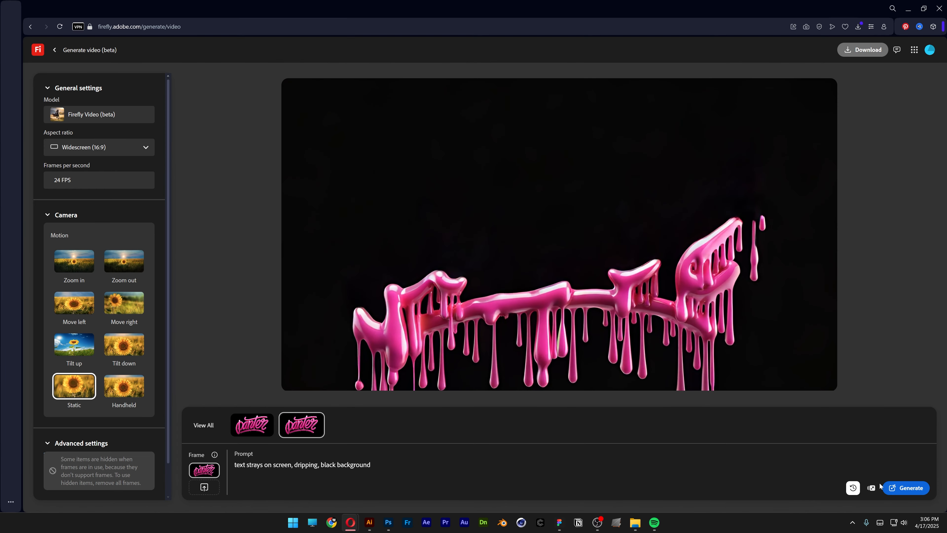
{"action": "left_click", "coordinate": [890, 487]}
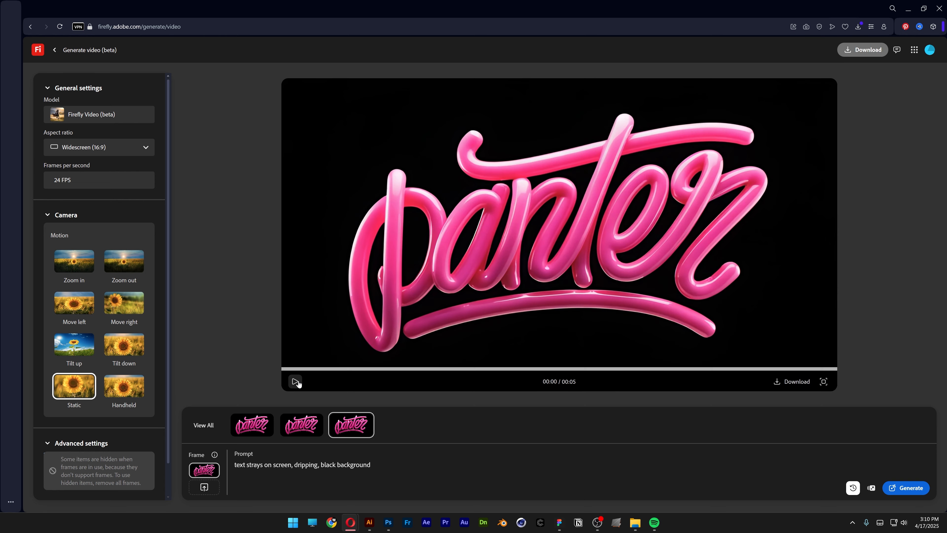
{"action": "left_click", "coordinate": [295, 382]}
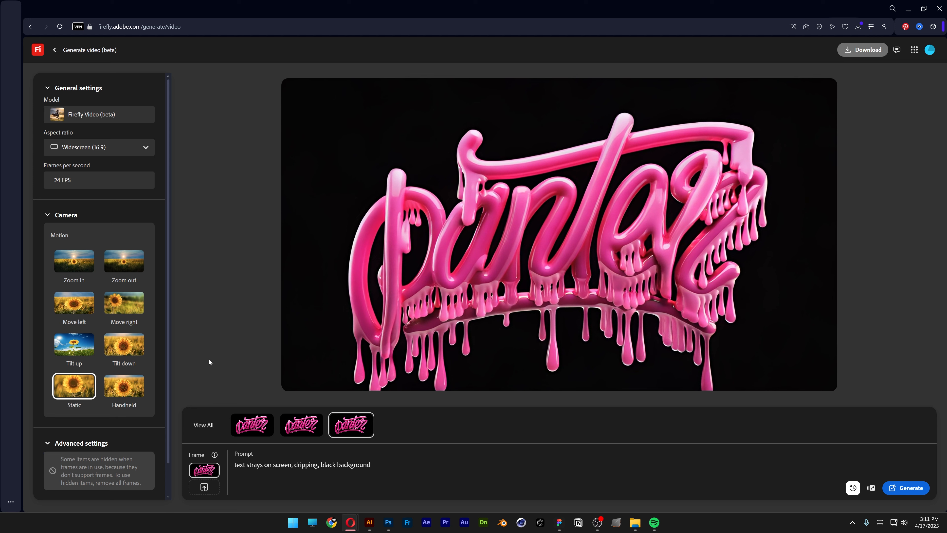
Generate a video with the prompt "text made of pink plastic material isolated on black background, melting off the screen" and play it
{"action": "key", "text": "ctrl+a"}
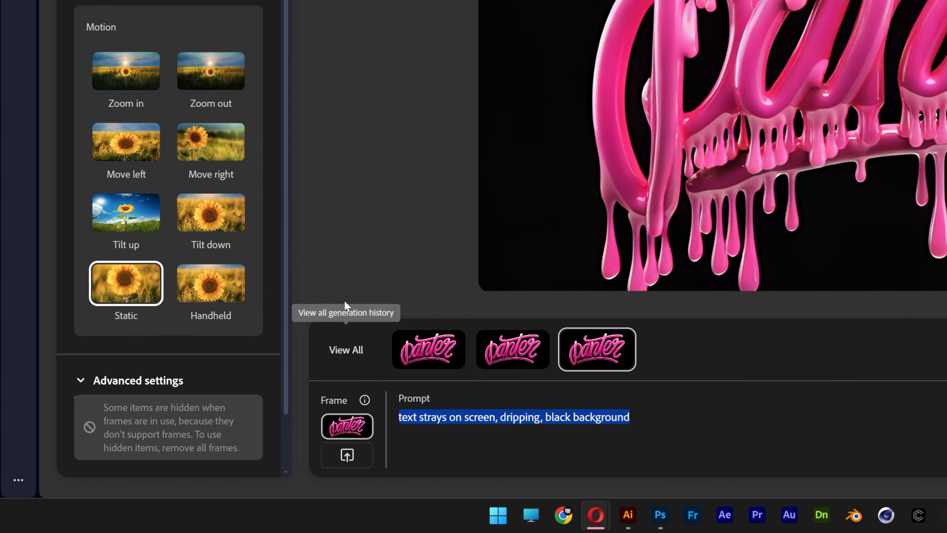
{"action": "type", "text": "text made of pink plastic material isolated"}
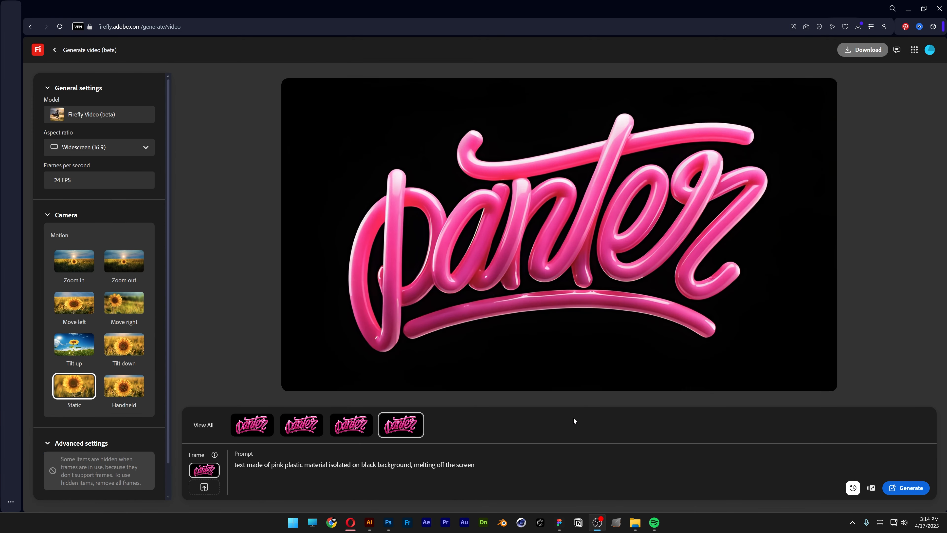
{"action": "left_click", "coordinate": [293, 383]}
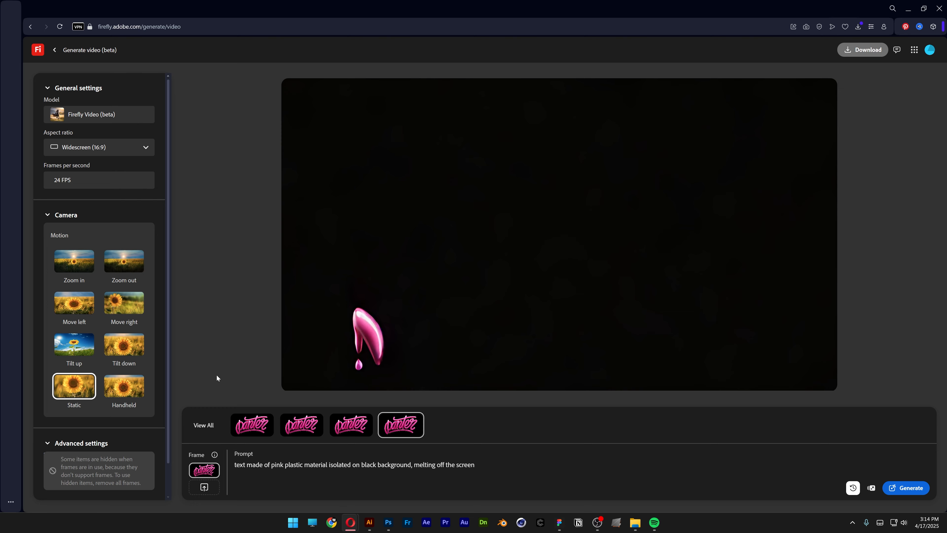
Play the video for the prompt "text positioned still with few bigger drips dripping down" and pause it at 00:03
{"action": "left_click", "coordinate": [294, 382]}
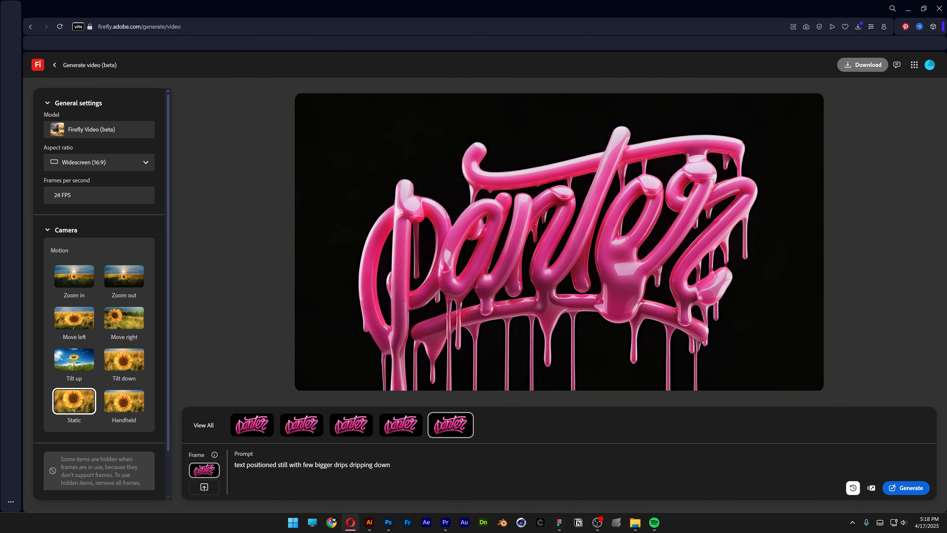
{"action": "left_click", "coordinate": [305, 383]}
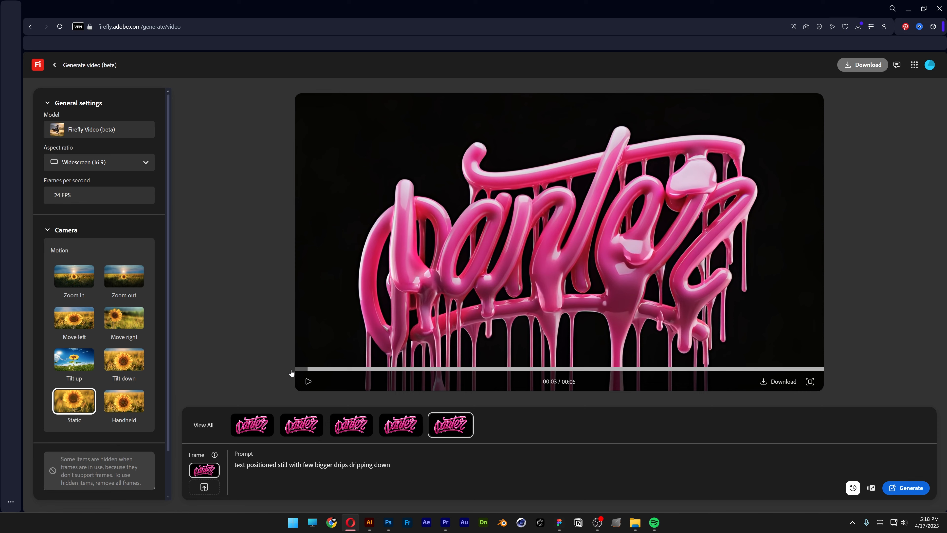